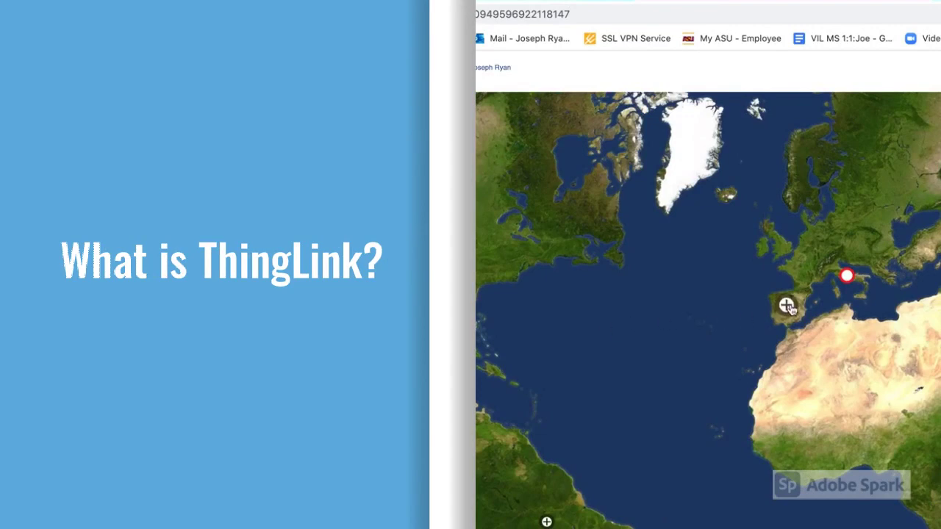
# - Preview the Spain and China hotspot cards on the example world map
pyautogui.click(787, 305)
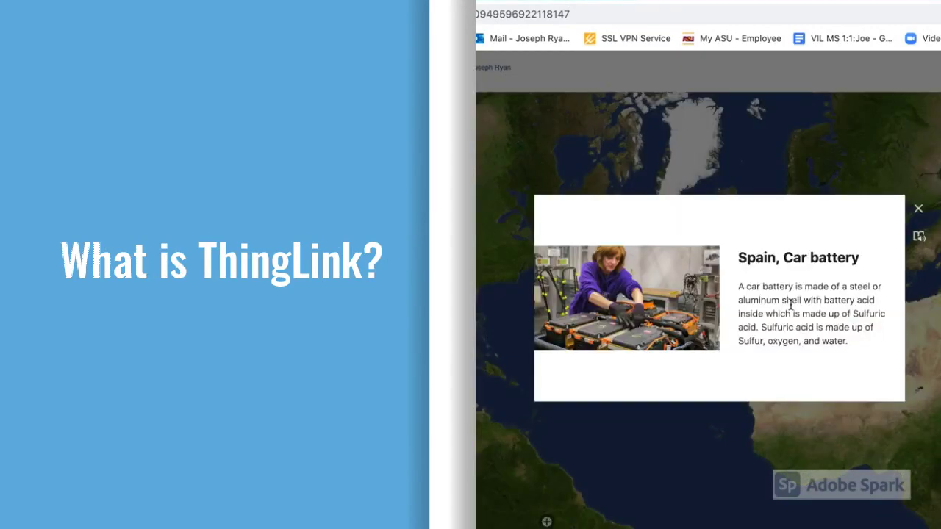
pyautogui.click(918, 213)
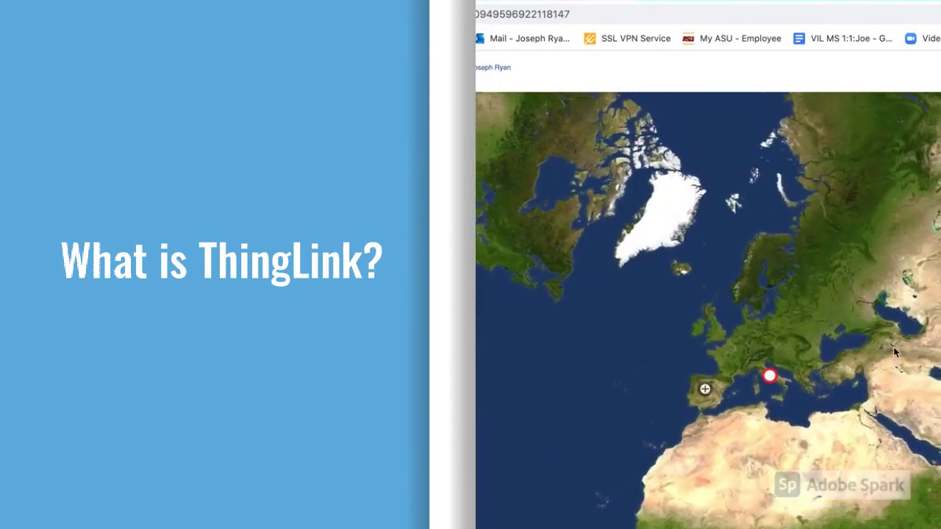
pyautogui.moveTo(857, 366); pyautogui.dragTo(661, 237)
pyautogui.click(604, 270)
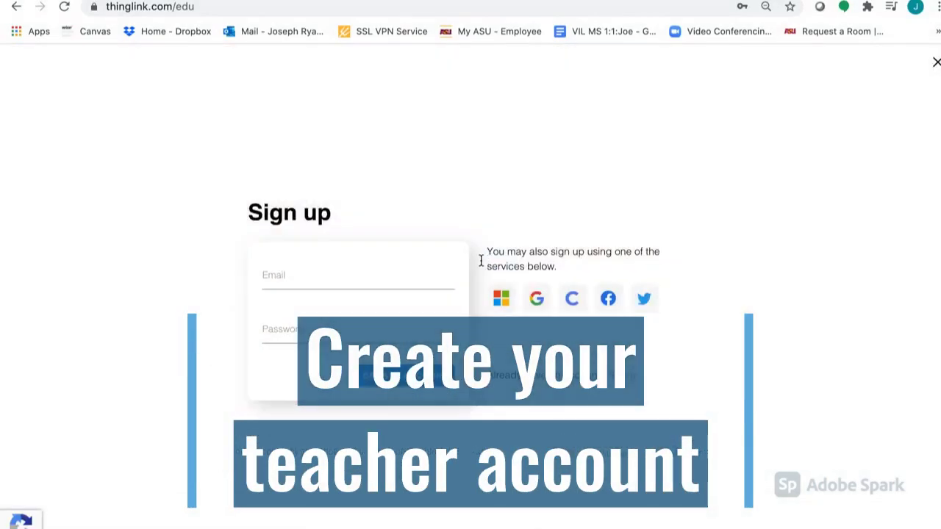
# - Enter the teacher's e-mail, password and display name, and choose the Teacher role
pyautogui.click(371, 275)
pyautogui.press('super+v')
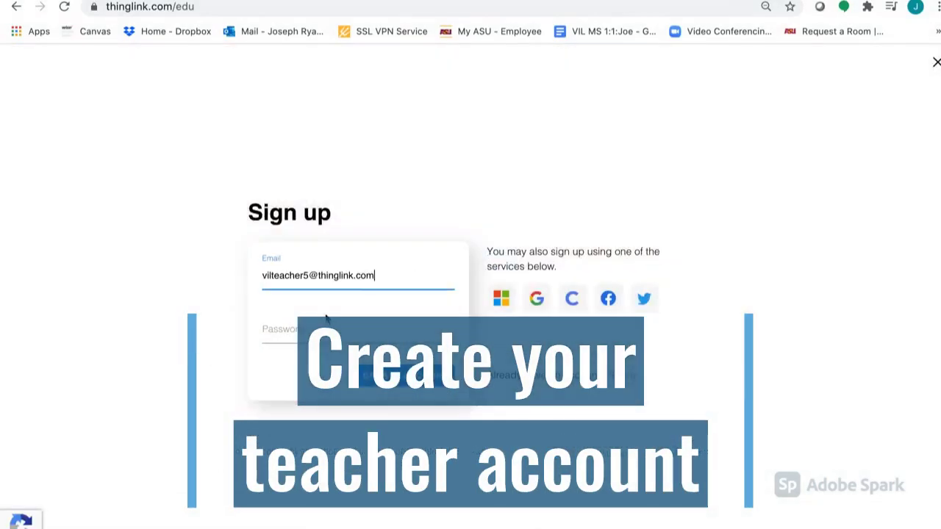
pyautogui.press('Tab')
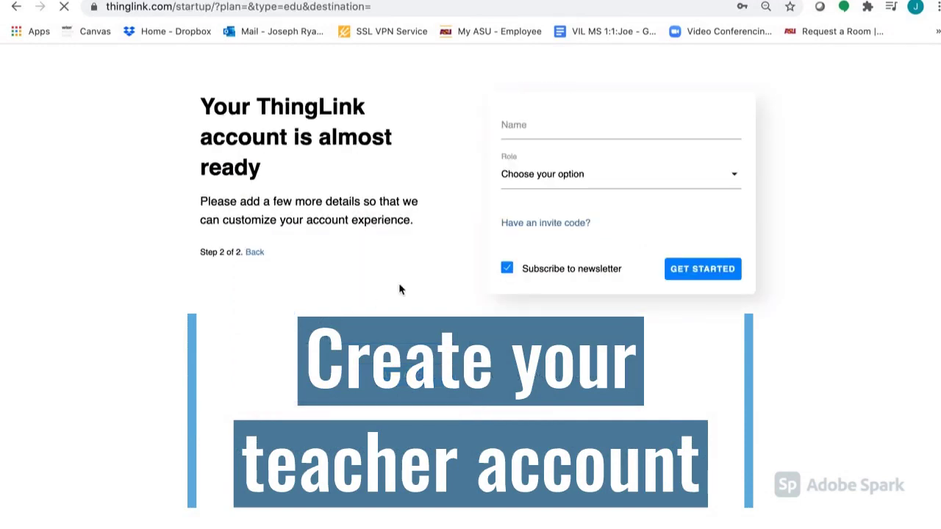
pyautogui.click(527, 132)
pyautogui.write('Mr. Ryan')
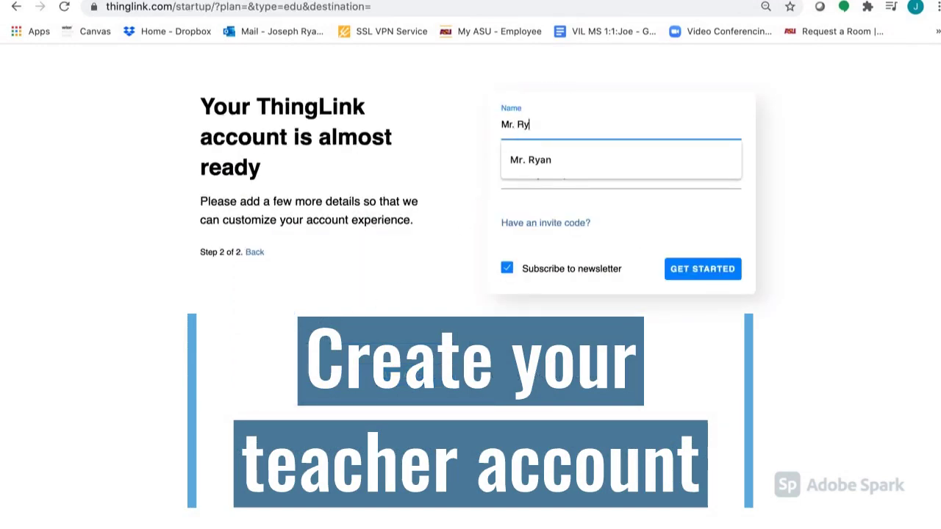
pyautogui.click(619, 181)
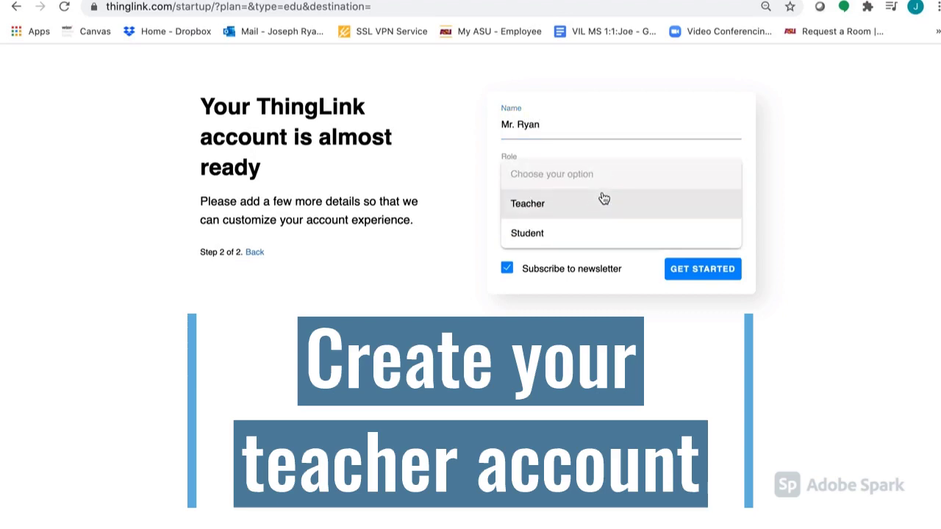
pyautogui.click(601, 200)
# - Set school ASU in Tempe, Intermediate level, Science subject, and finish creating the account
pyautogui.click(591, 216)
pyautogui.write('ASU')
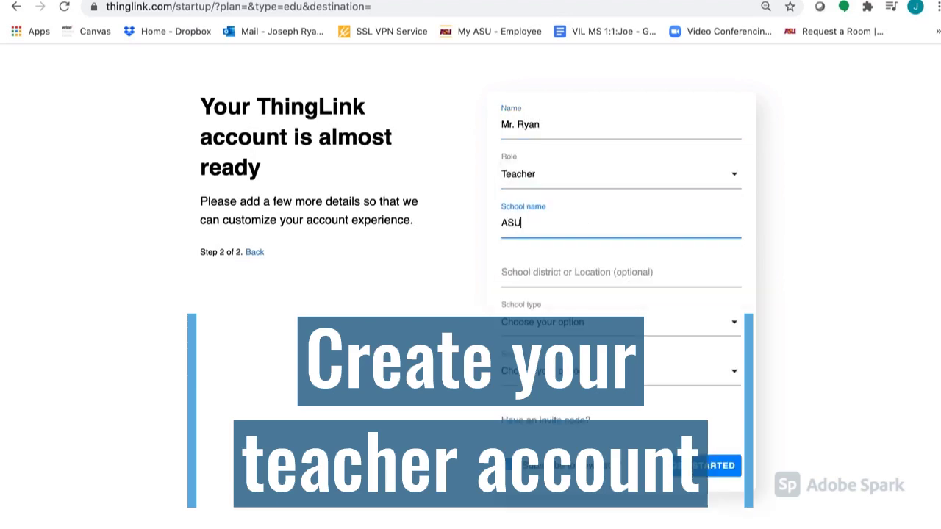
pyautogui.click(594, 267)
pyautogui.write('Tempe')
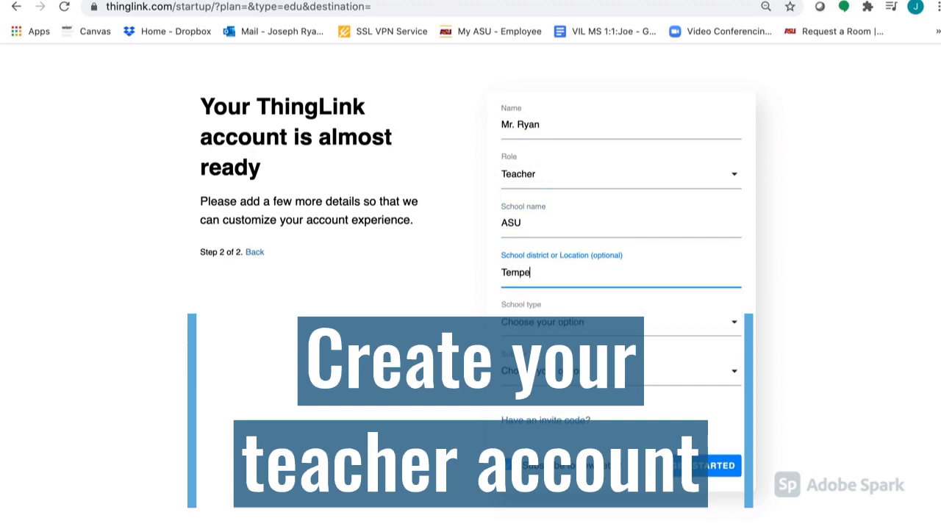
pyautogui.click(609, 318)
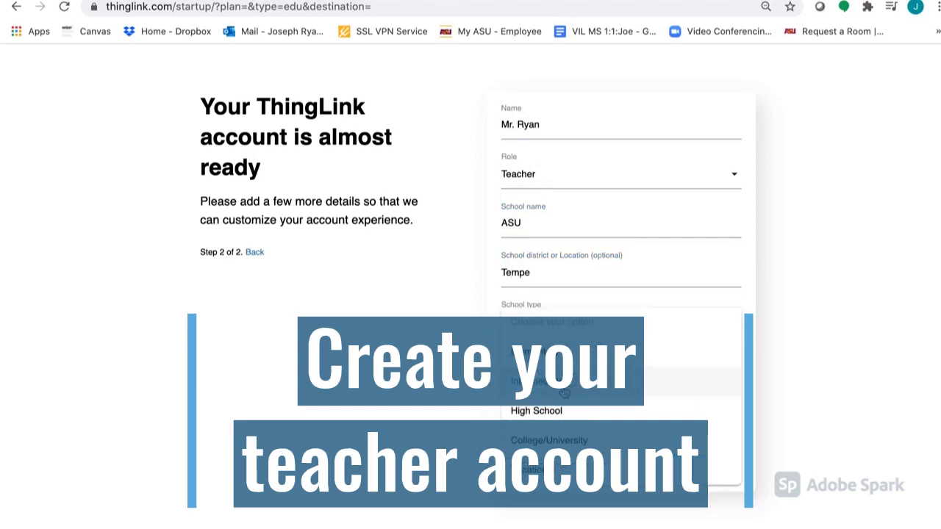
pyautogui.click(592, 381)
pyautogui.click(575, 370)
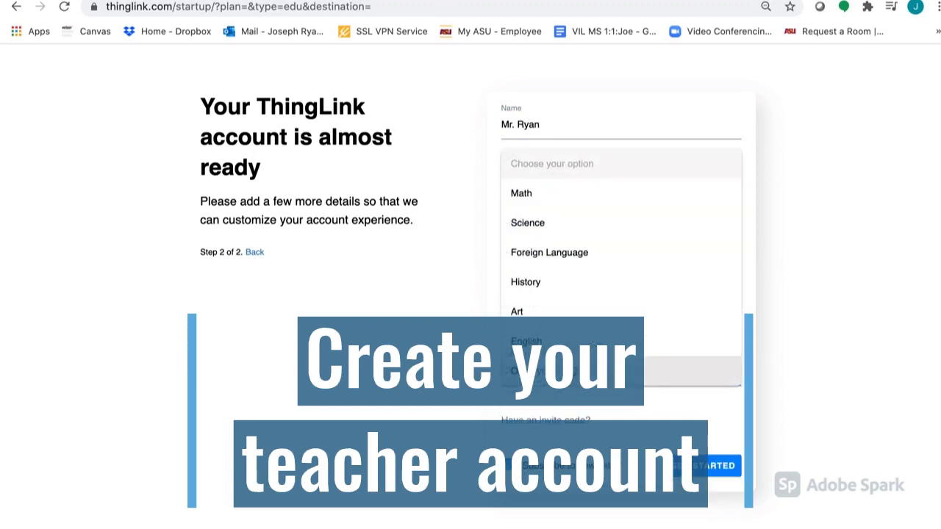
pyautogui.click(568, 235)
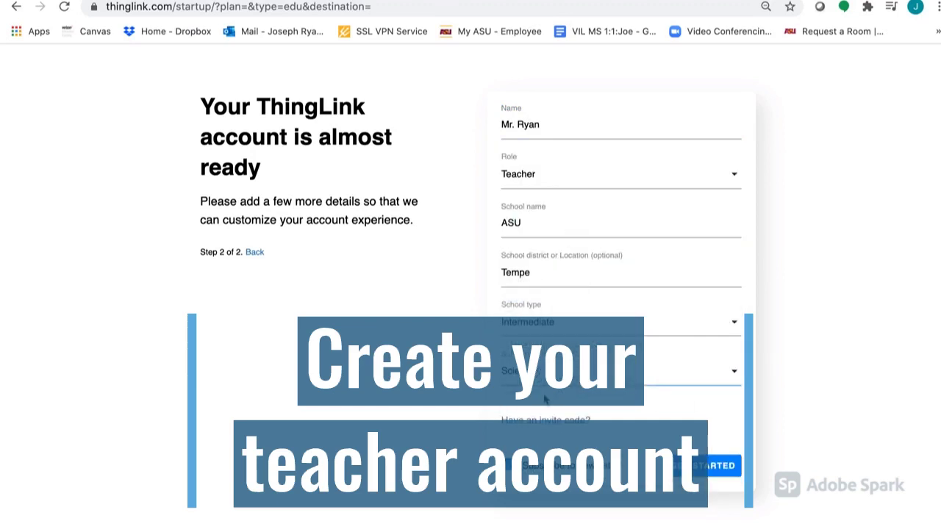
pyautogui.click(696, 471)
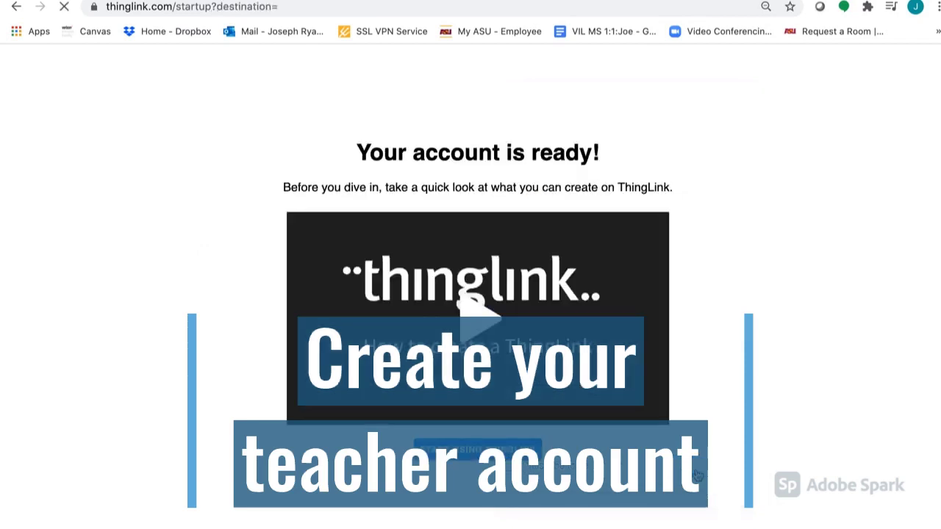
pyautogui.click(545, 448)
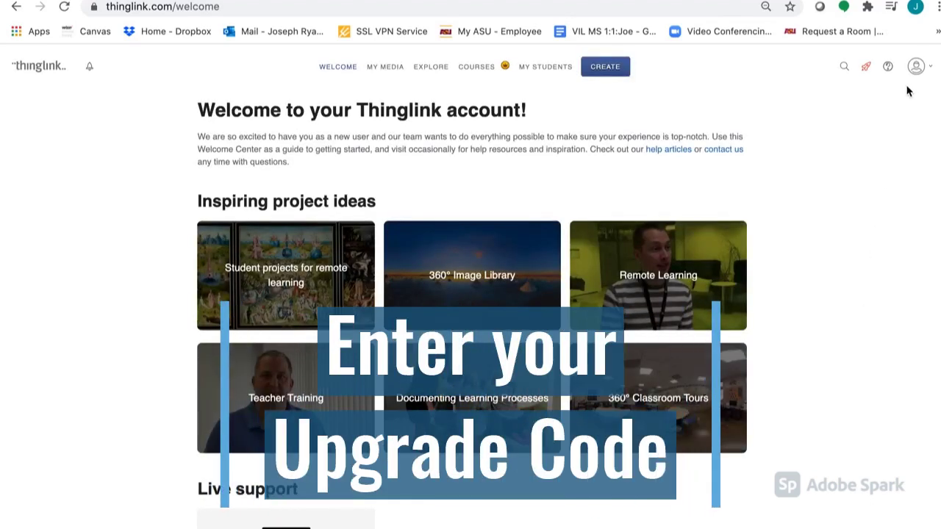
pyautogui.click(916, 67)
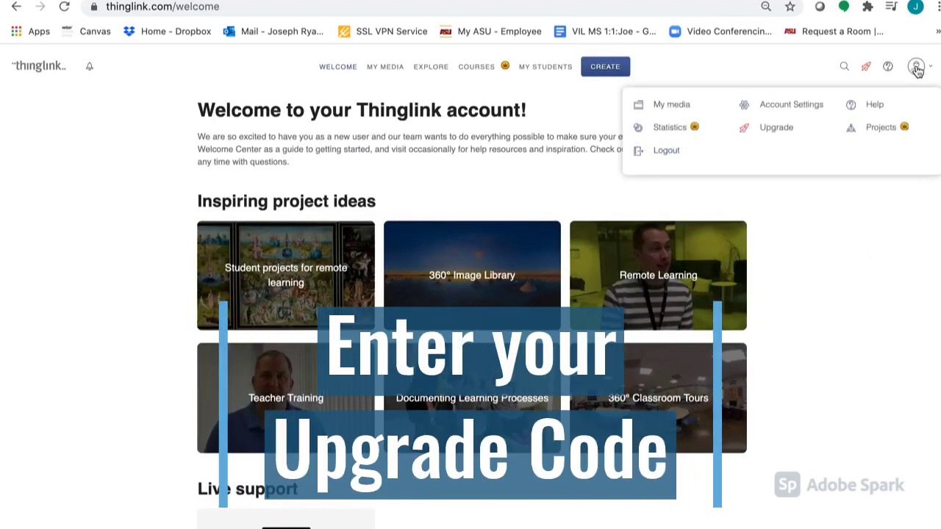
pyautogui.click(813, 106)
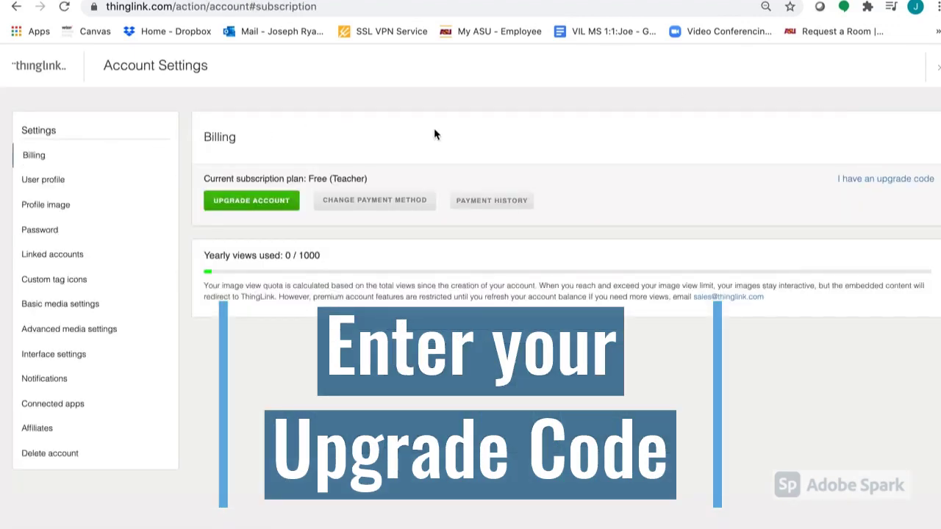
pyautogui.click(875, 183)
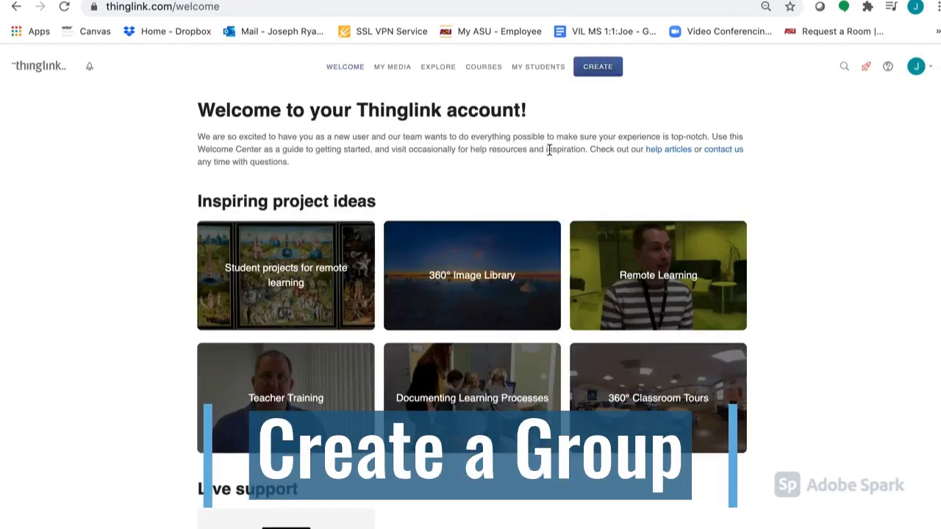
# - Under My Students > Groups, add a new group named 'Class 1'
pyautogui.click(534, 70)
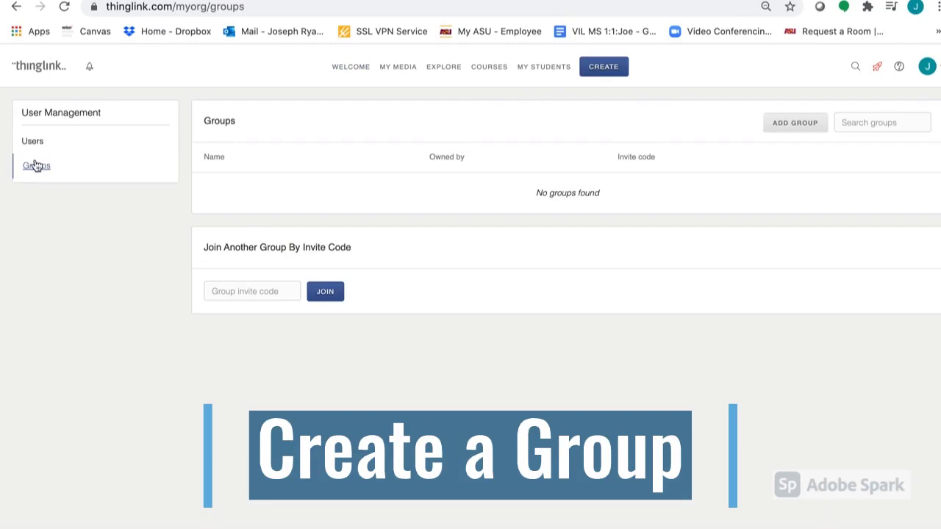
pyautogui.click(787, 123)
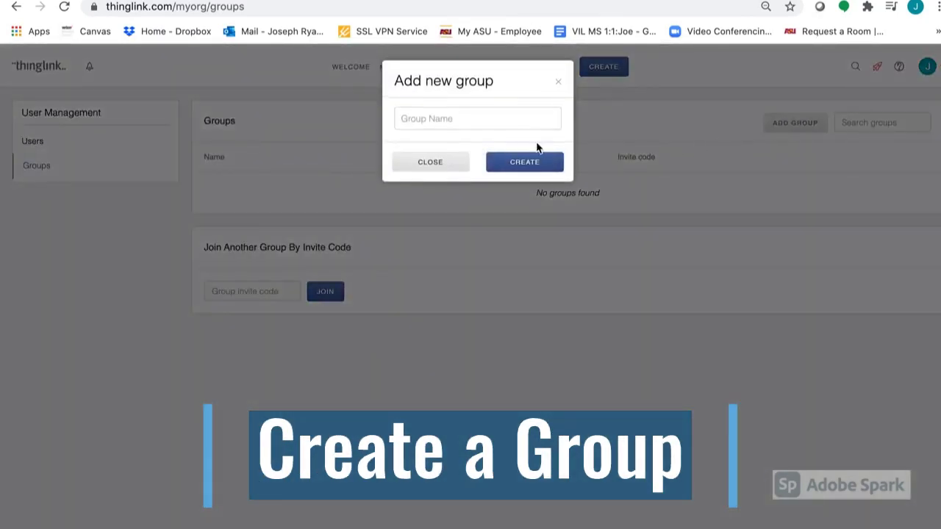
pyautogui.click(514, 125)
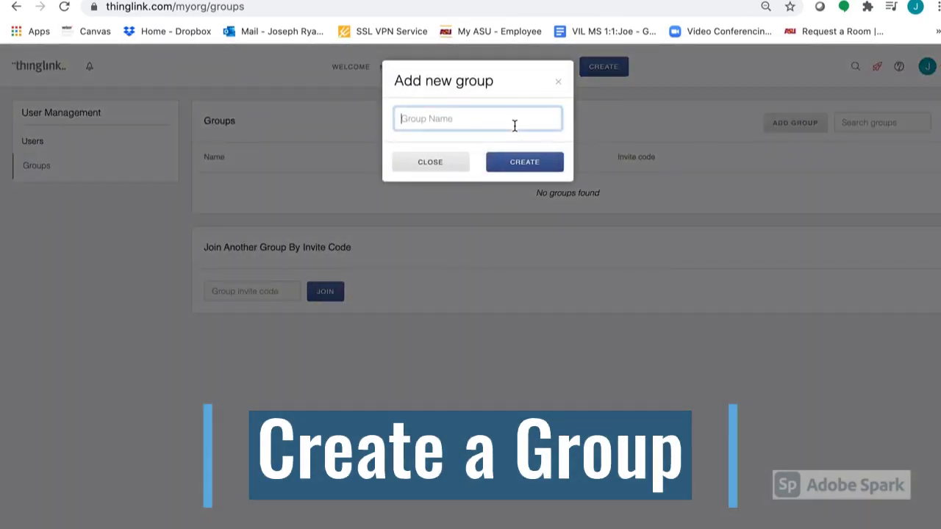
pyautogui.write('Class 1')
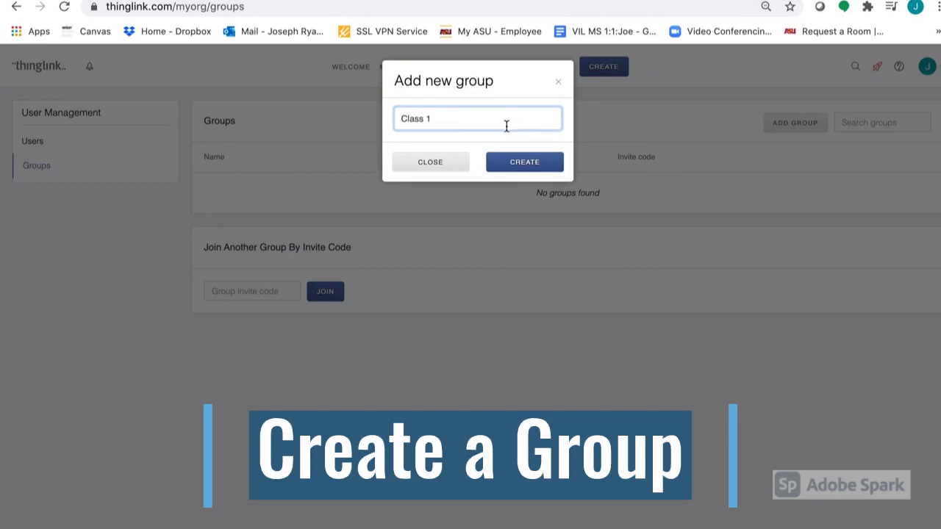
pyautogui.click(524, 162)
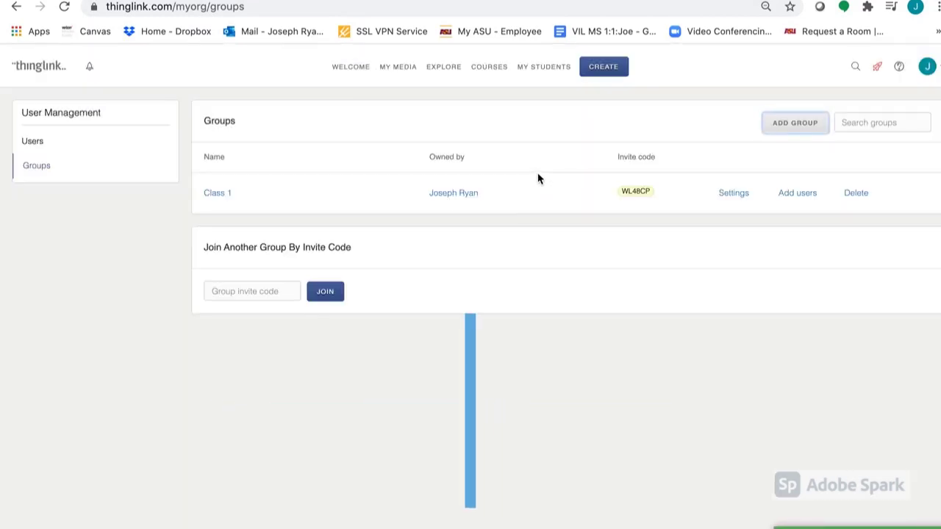
# - Manually create accounts Student 1–4 in Class 1 and open the downloaded login CSV
pyautogui.click(793, 194)
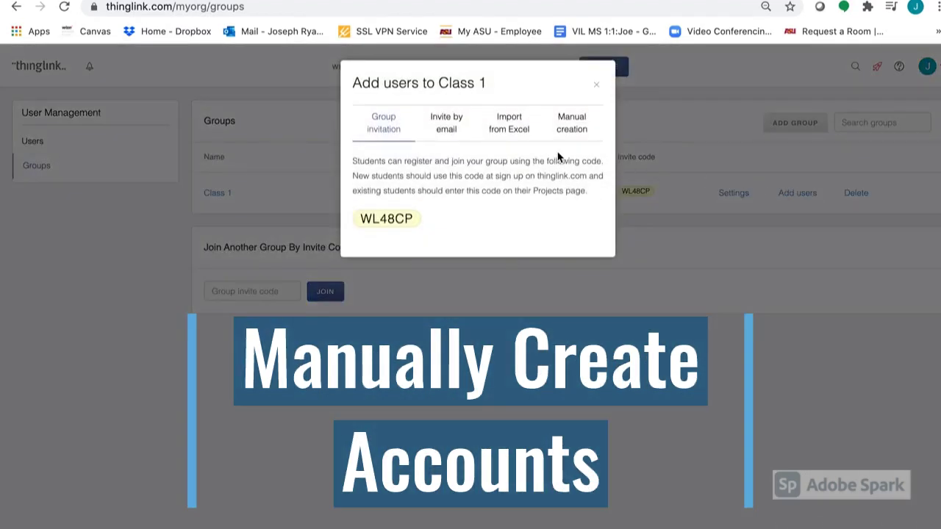
pyautogui.click(573, 138)
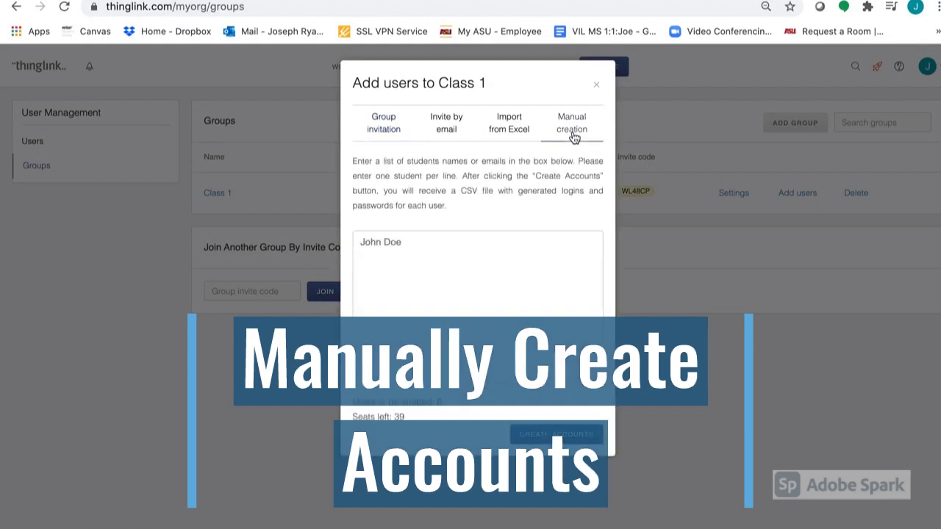
pyautogui.click(453, 269)
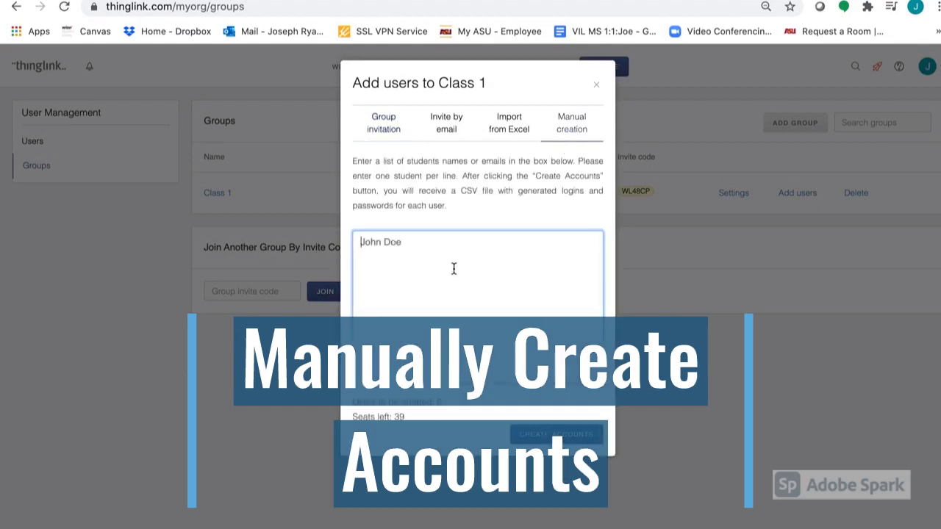
pyautogui.write('Student 4')
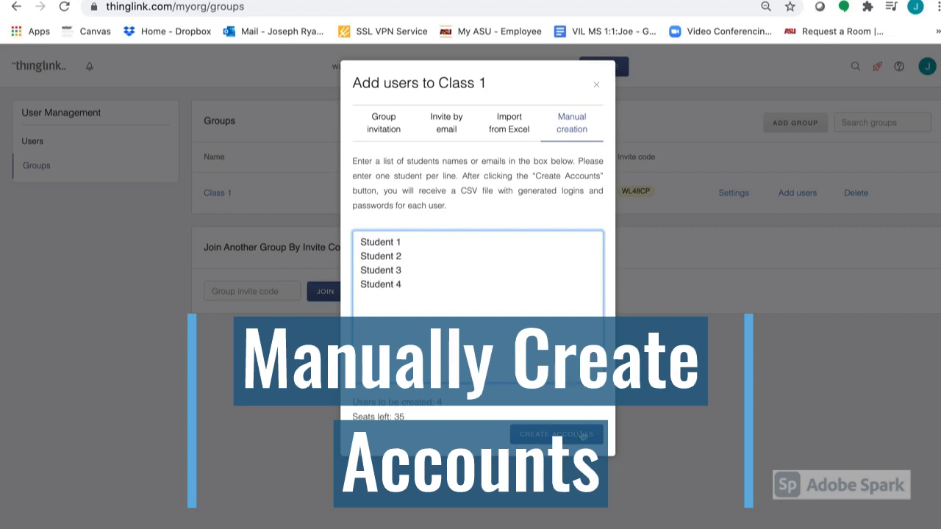
pyautogui.click(446, 423)
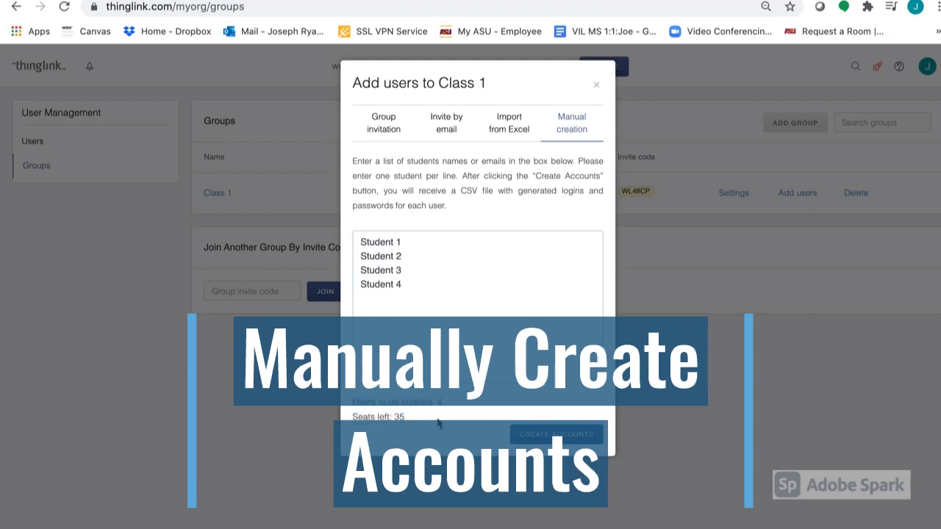
pyautogui.click(548, 435)
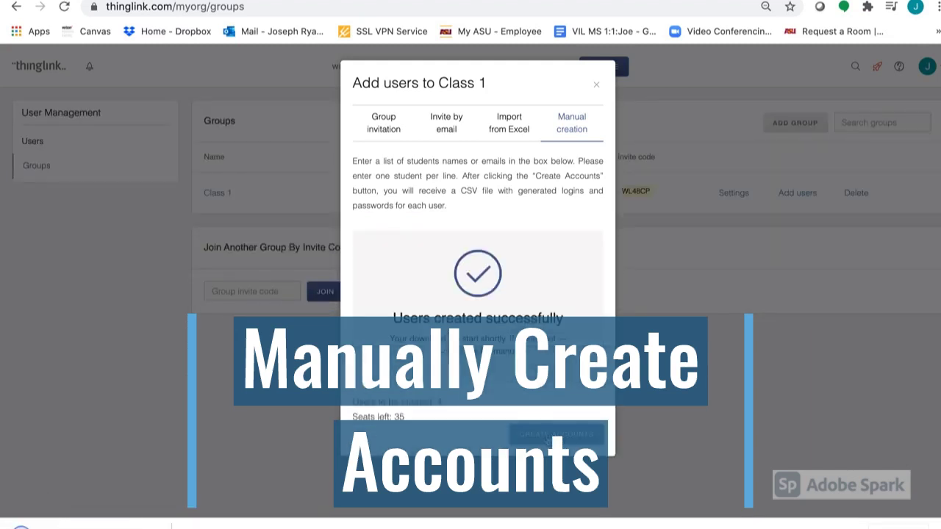
pyautogui.click(161, 524)
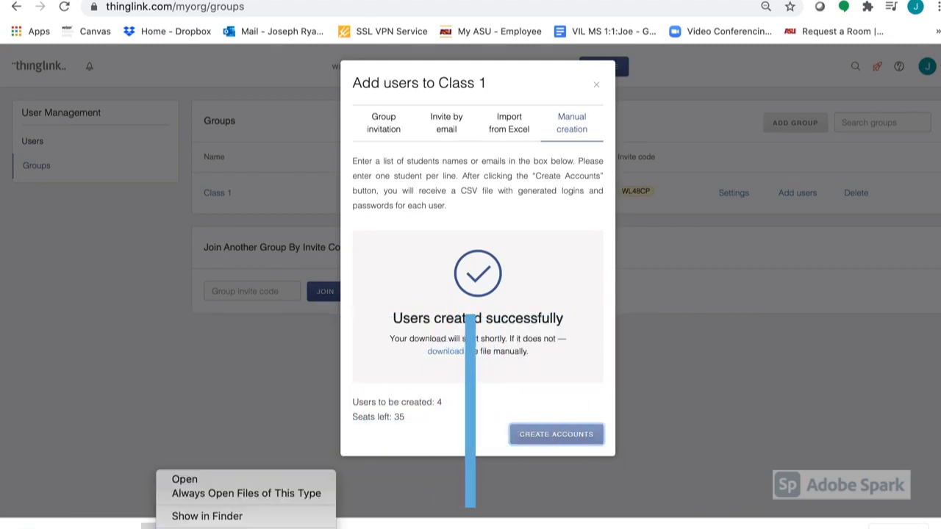
pyautogui.click(189, 480)
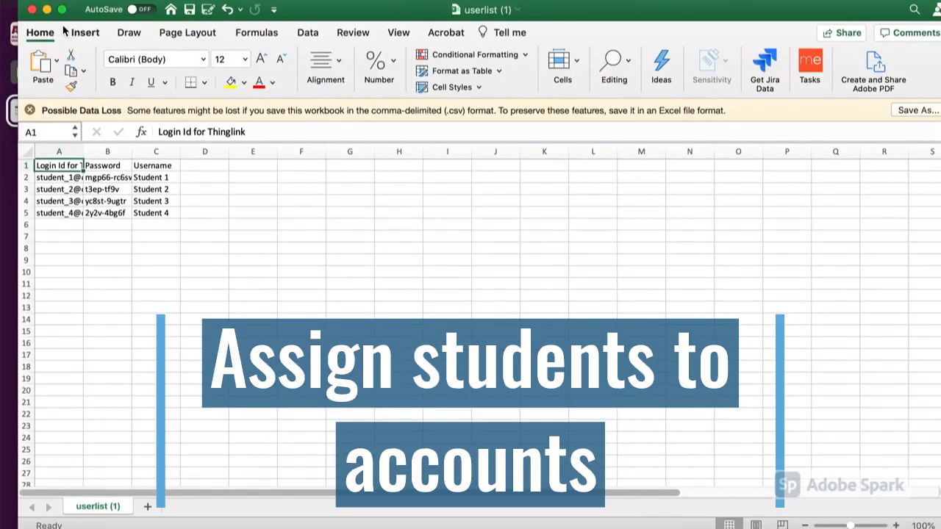
# - Maximize Excel, widen column A, and add headers Period 1, Period 2, Period 7 in D1:F1
pyautogui.click(64, 12)
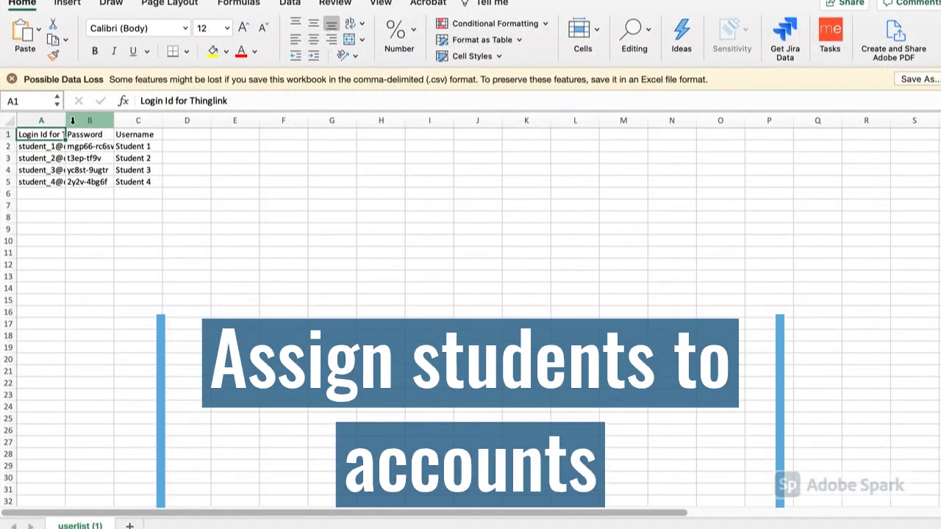
pyautogui.moveTo(65, 121); pyautogui.dragTo(131, 121)
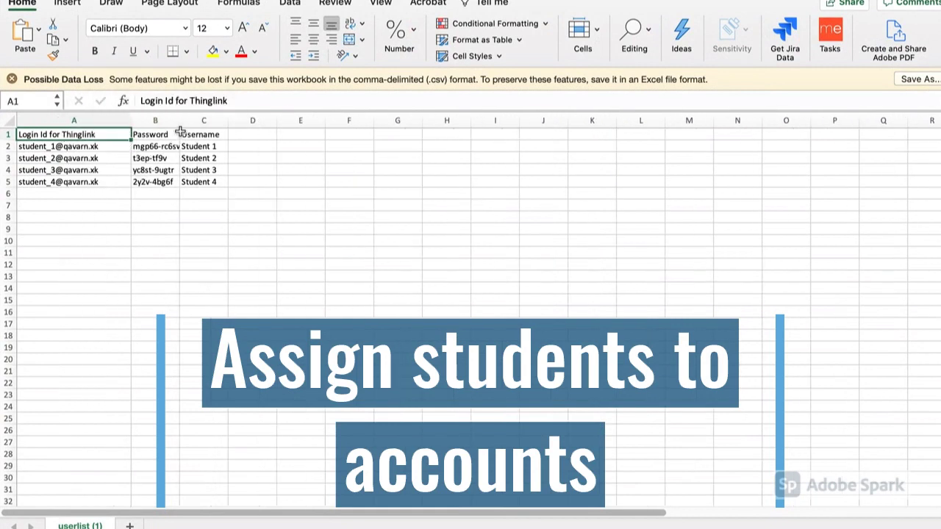
pyautogui.click(251, 135)
pyautogui.write('Period 1')
pyautogui.click(303, 135)
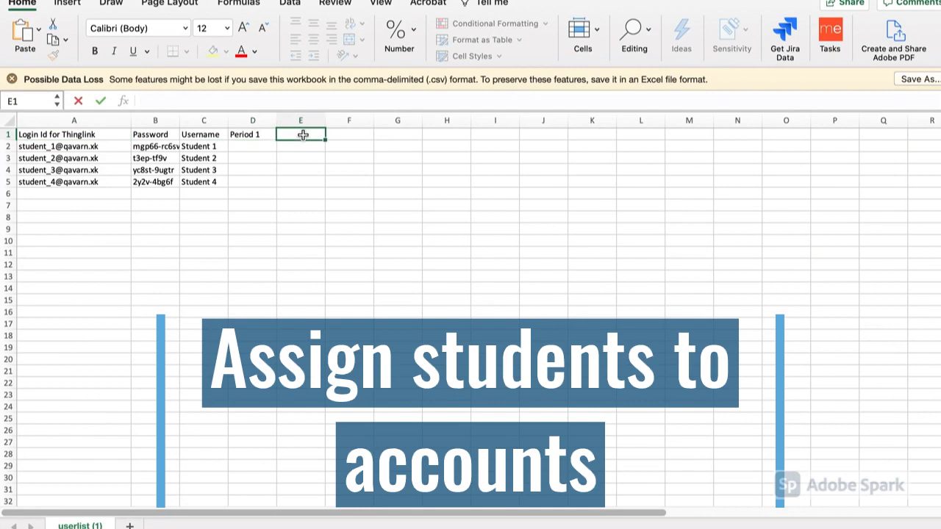
pyautogui.write('Period 2')
pyautogui.click(346, 136)
pyautogui.write('Period 7')
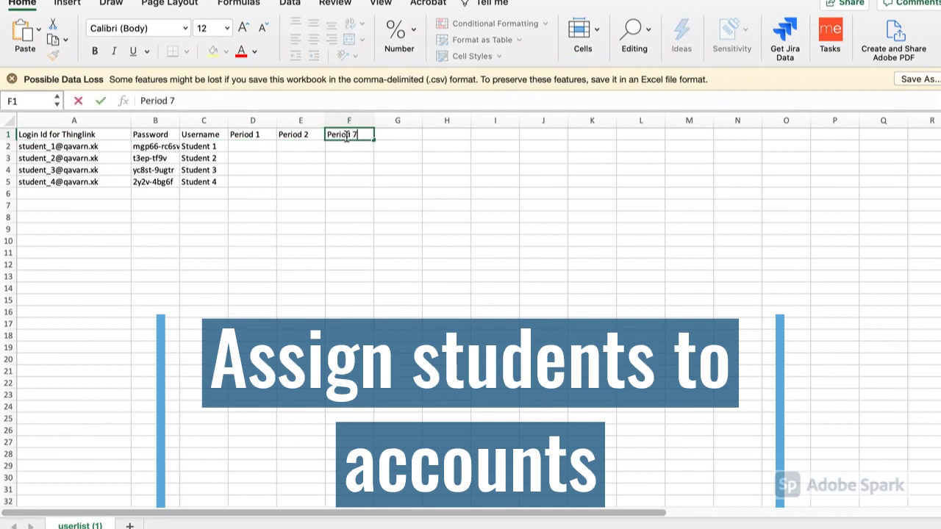
pyautogui.moveTo(346, 169); pyautogui.dragTo(343, 158)
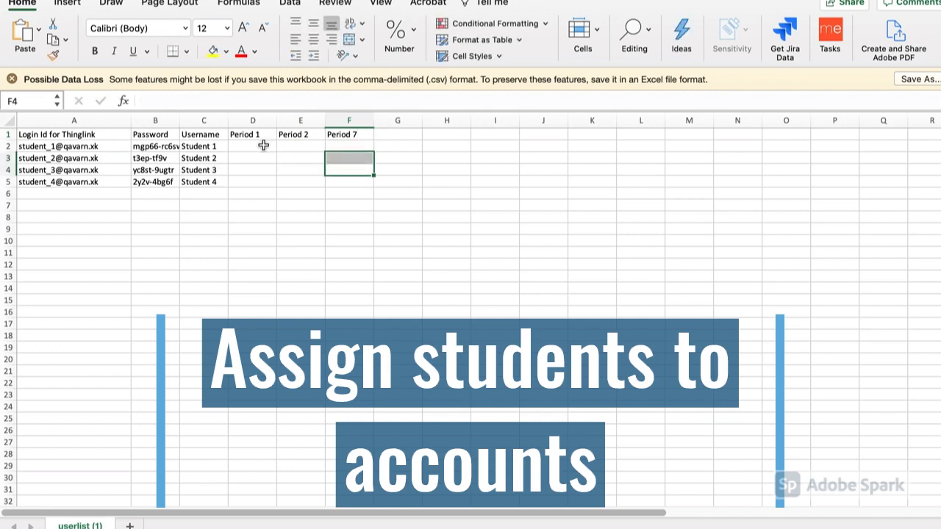
# - Make the header row A1:F1 bold
pyautogui.moveTo(64, 136); pyautogui.dragTo(350, 138)
pyautogui.press('super+b')
pyautogui.click(378, 267)
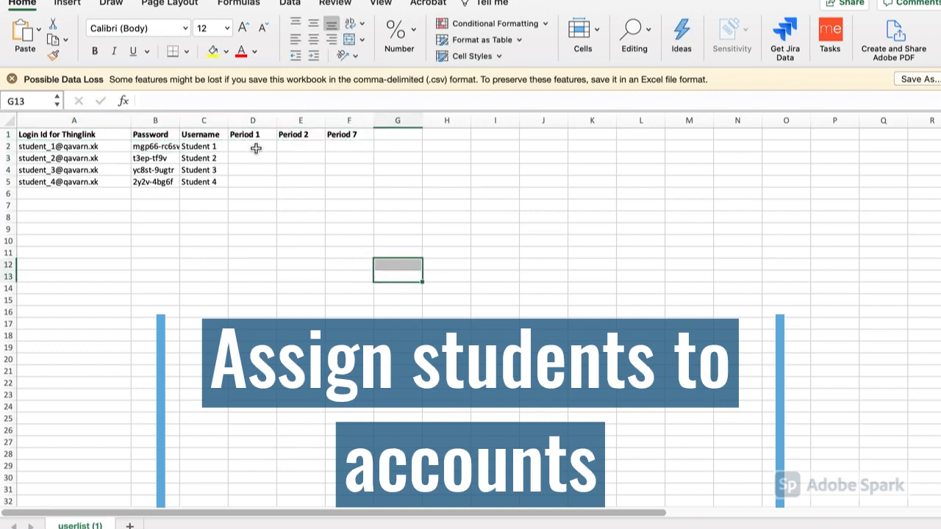
# - Enter four student first names under Period 1 in cells D2:D5
pyautogui.click(254, 146)
pyautogui.write('John')
pyautogui.press('Return')
pyautogui.write('Susy')
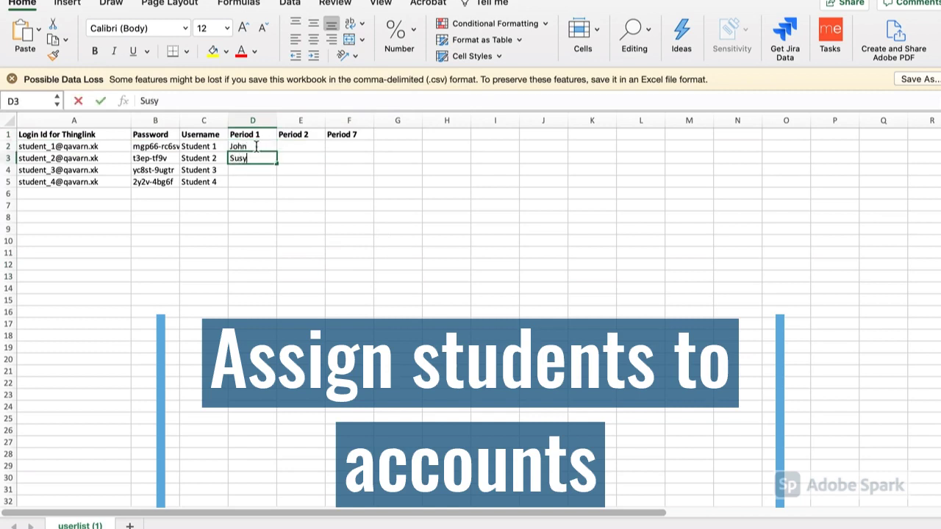
pyautogui.press('Return')
pyautogui.write('Pedro')
pyautogui.press('Return')
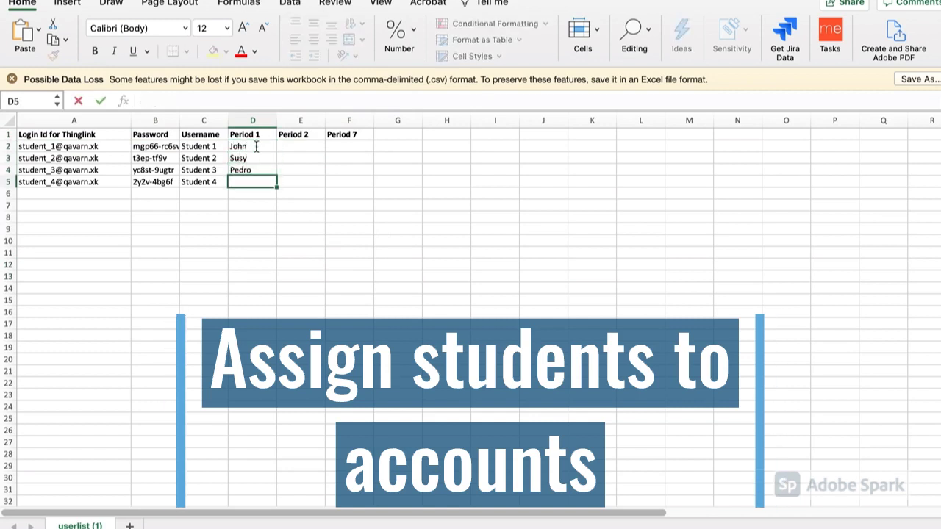
pyautogui.write('Sandra')
# - Enter four student first names under Period 2 in cells E2:E5
pyautogui.click(315, 147)
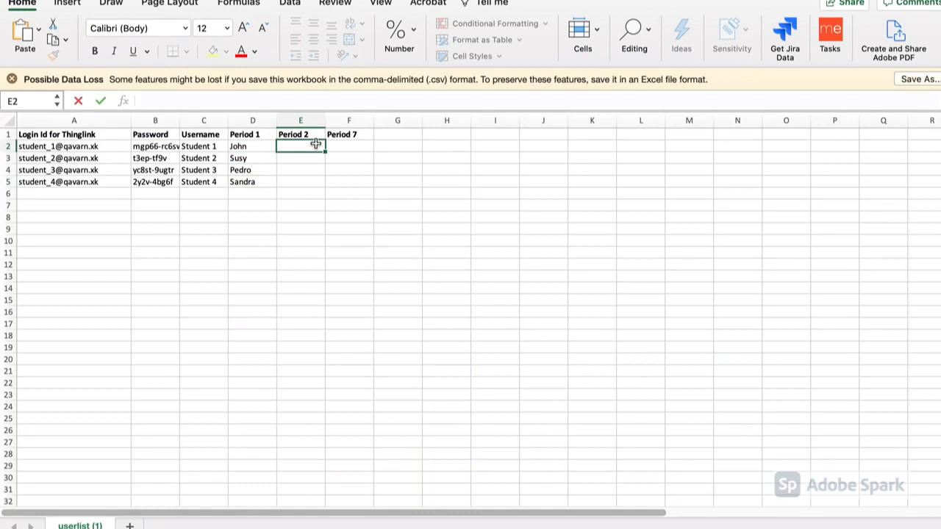
pyautogui.write('Erik')
pyautogui.press('Return')
pyautogui.write('Dave')
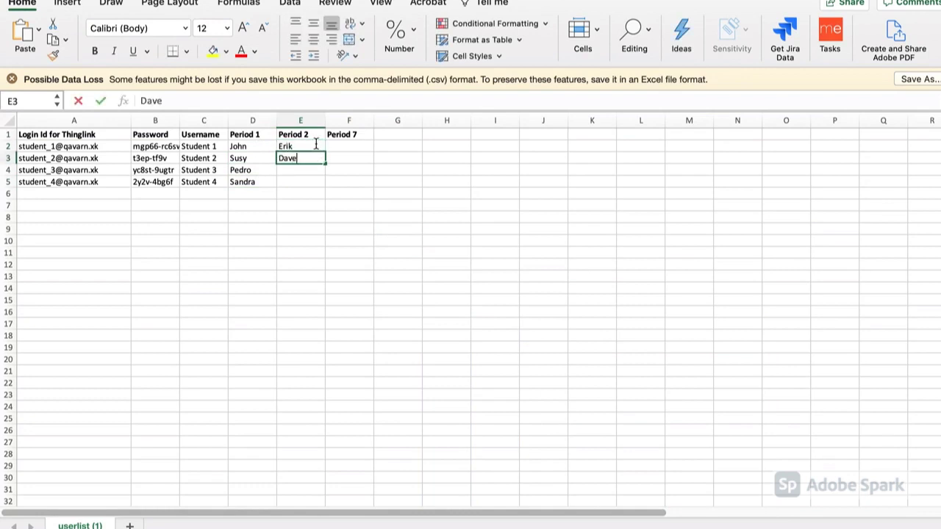
pyautogui.press('Return')
pyautogui.write('Elizabet')
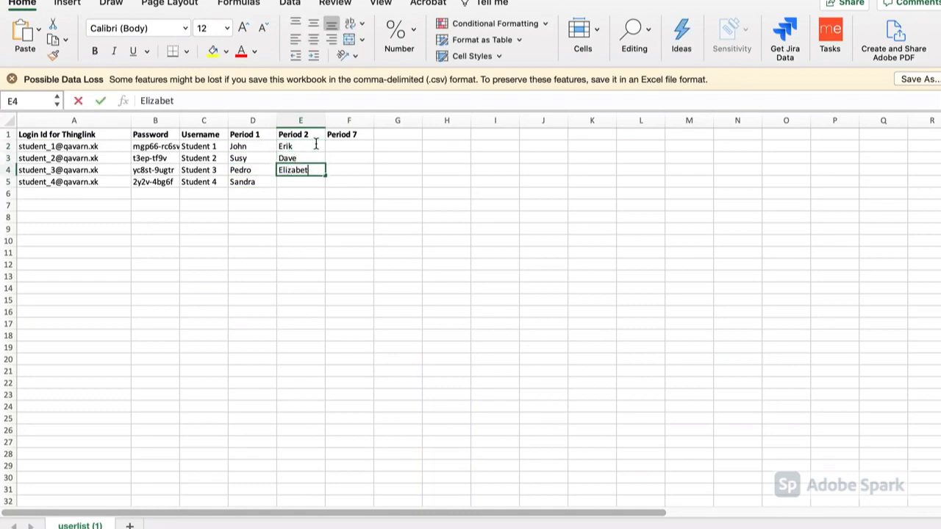
pyautogui.write('h')
pyautogui.press('Return')
pyautogui.write('Adam')
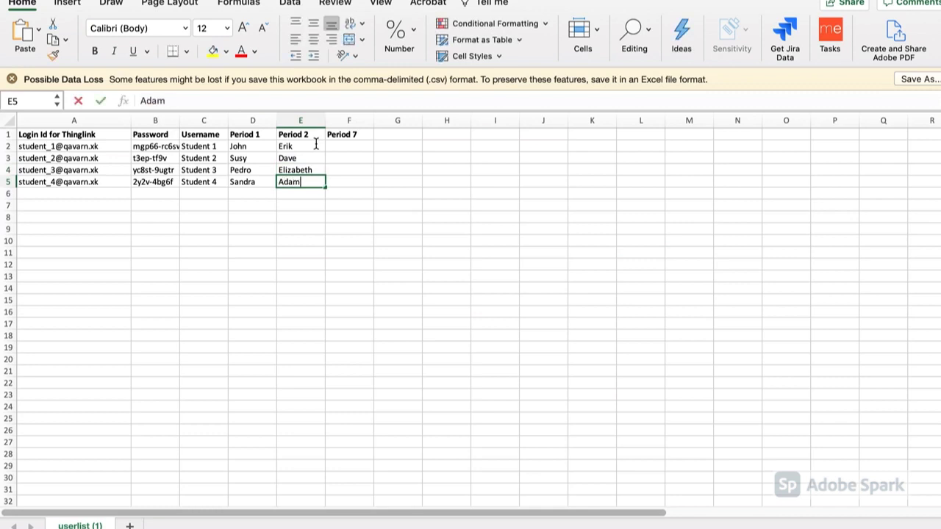
# - Enter four student first names under Period 7 in cells F2:F5
pyautogui.click(365, 148)
pyautogui.write('S')
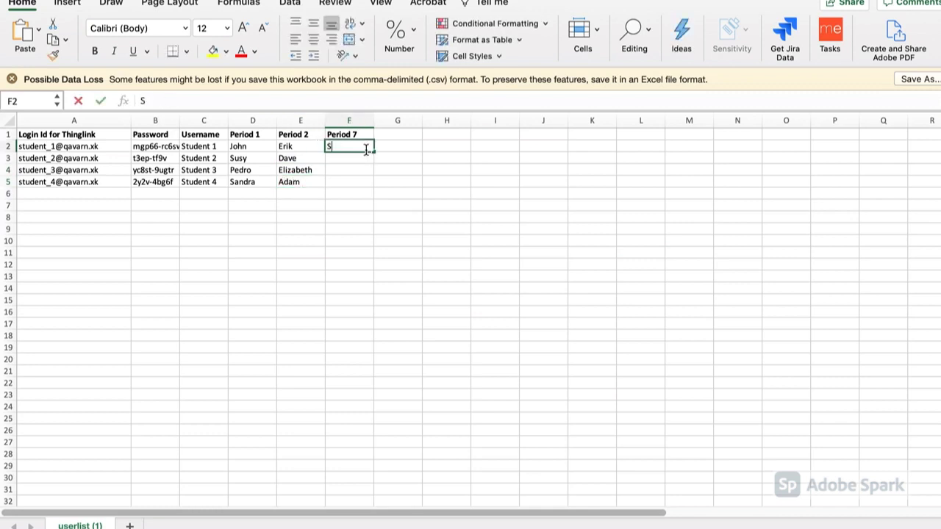
pyautogui.write('tephen')
pyautogui.press('BackSpace')
pyautogui.write('en')
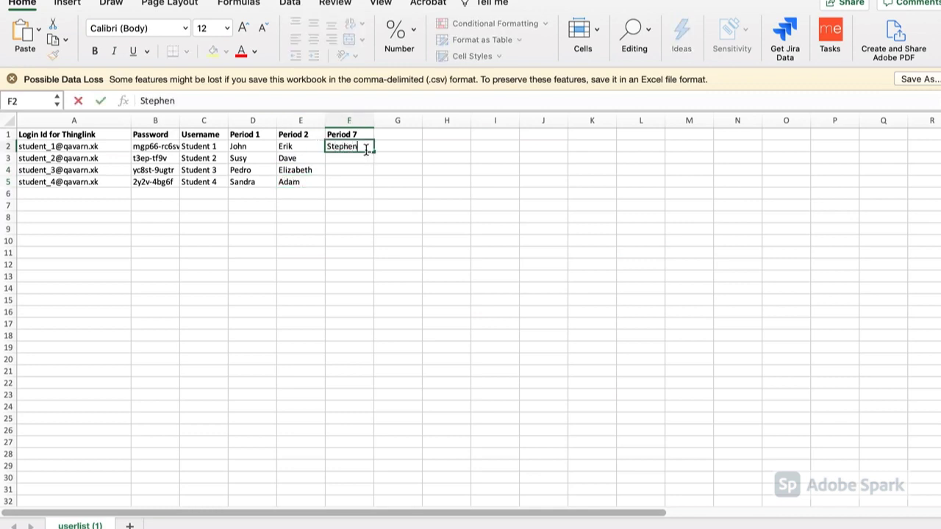
pyautogui.press('Return')
pyautogui.write('Damien')
pyautogui.press('Return')
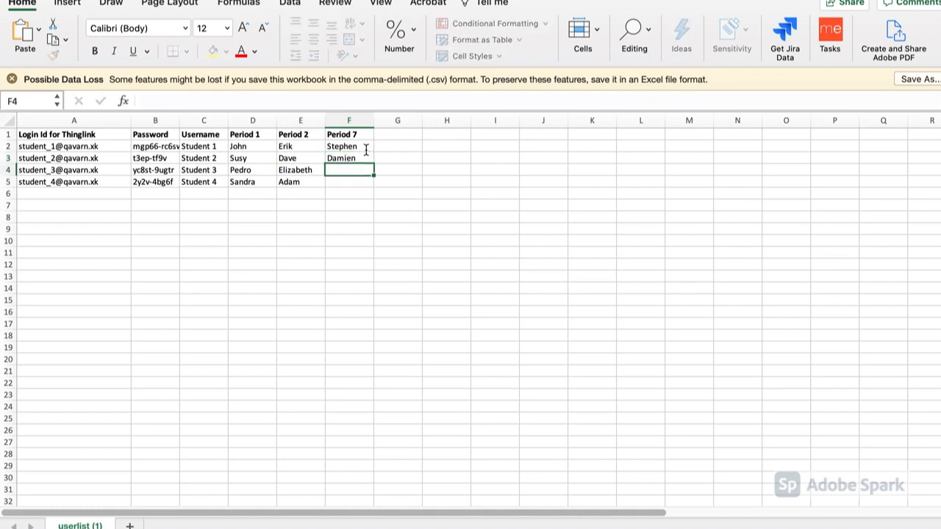
pyautogui.write('Ta')
pyautogui.press('Return')
pyautogui.write('Ashley')
pyautogui.click(342, 285)
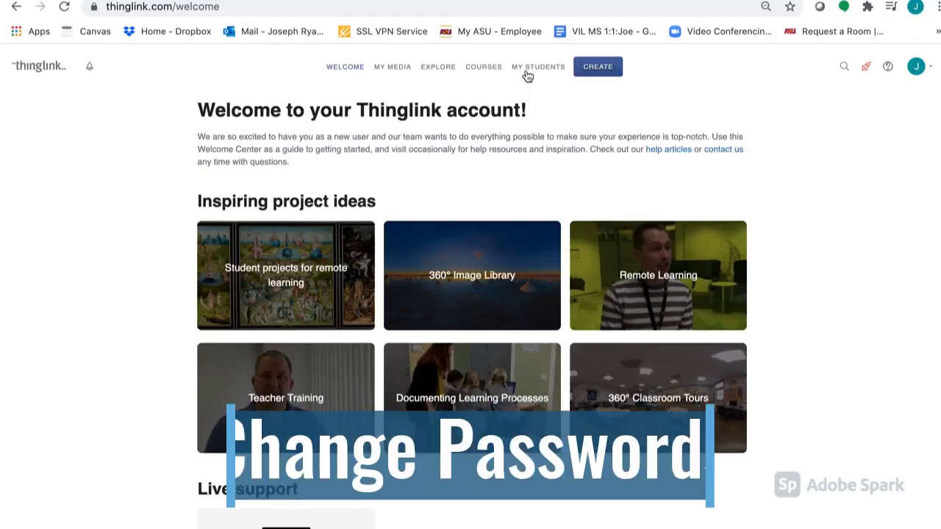
# - Show the organisation's Users list and open, then cancel, an account's Change password prompt
pyautogui.click(527, 71)
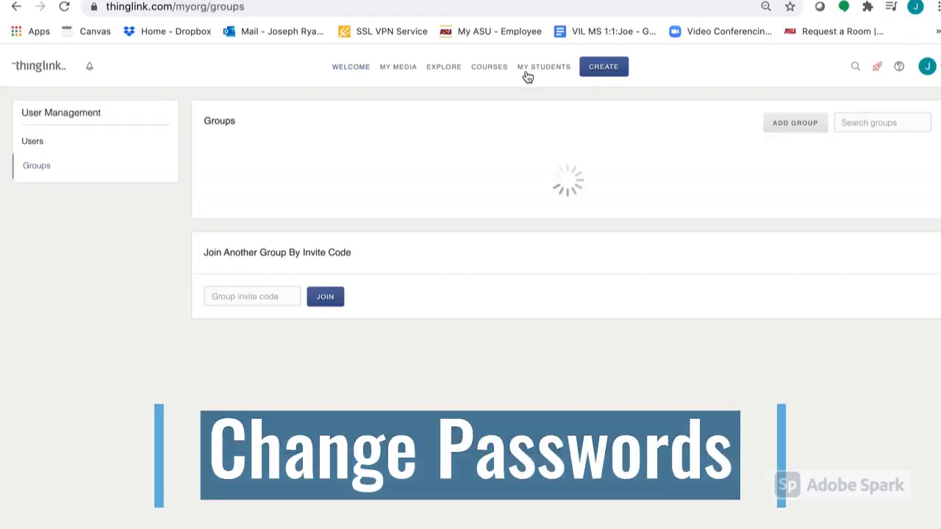
pyautogui.click(33, 142)
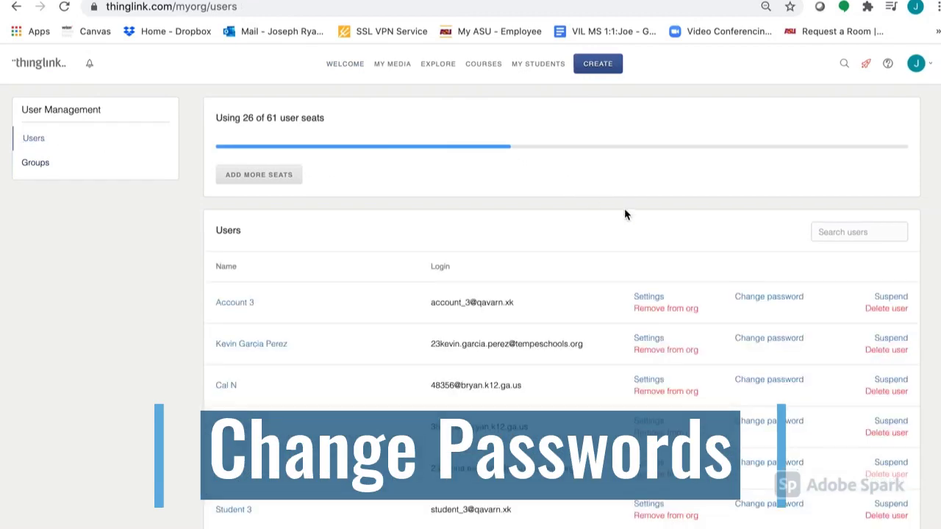
pyautogui.scroll(-3, 624, 213)
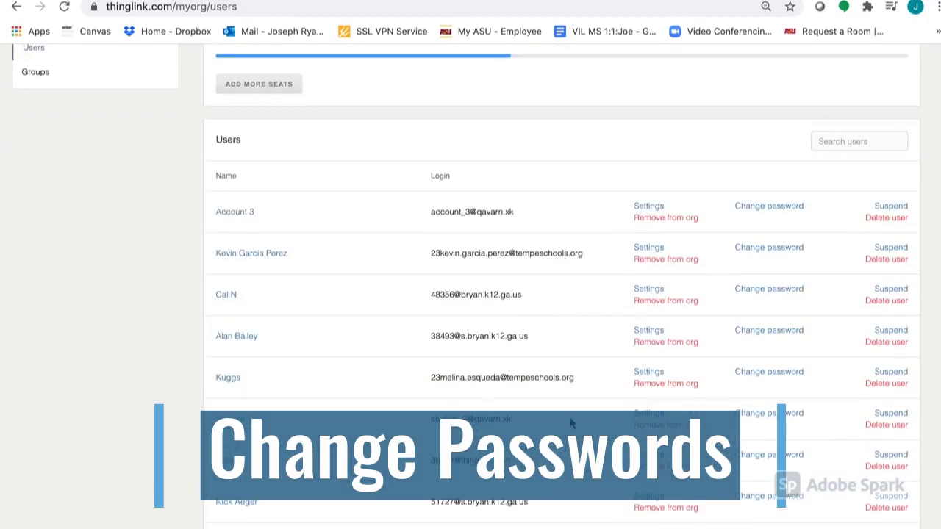
pyautogui.click(752, 414)
pyautogui.click(496, 130)
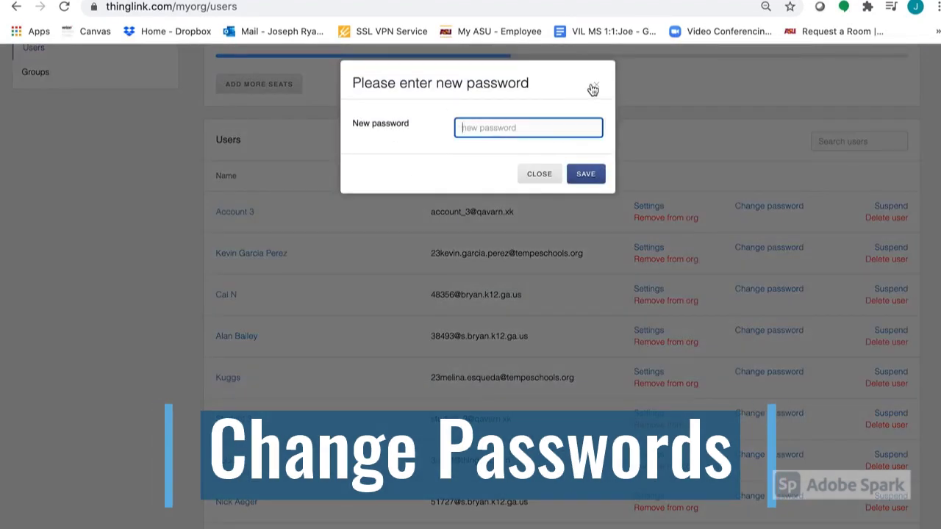
pyautogui.click(596, 84)
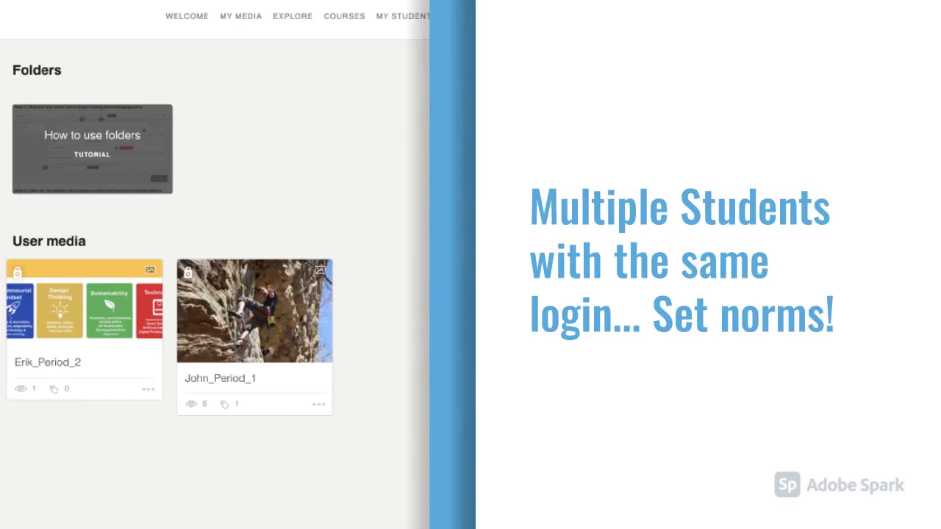